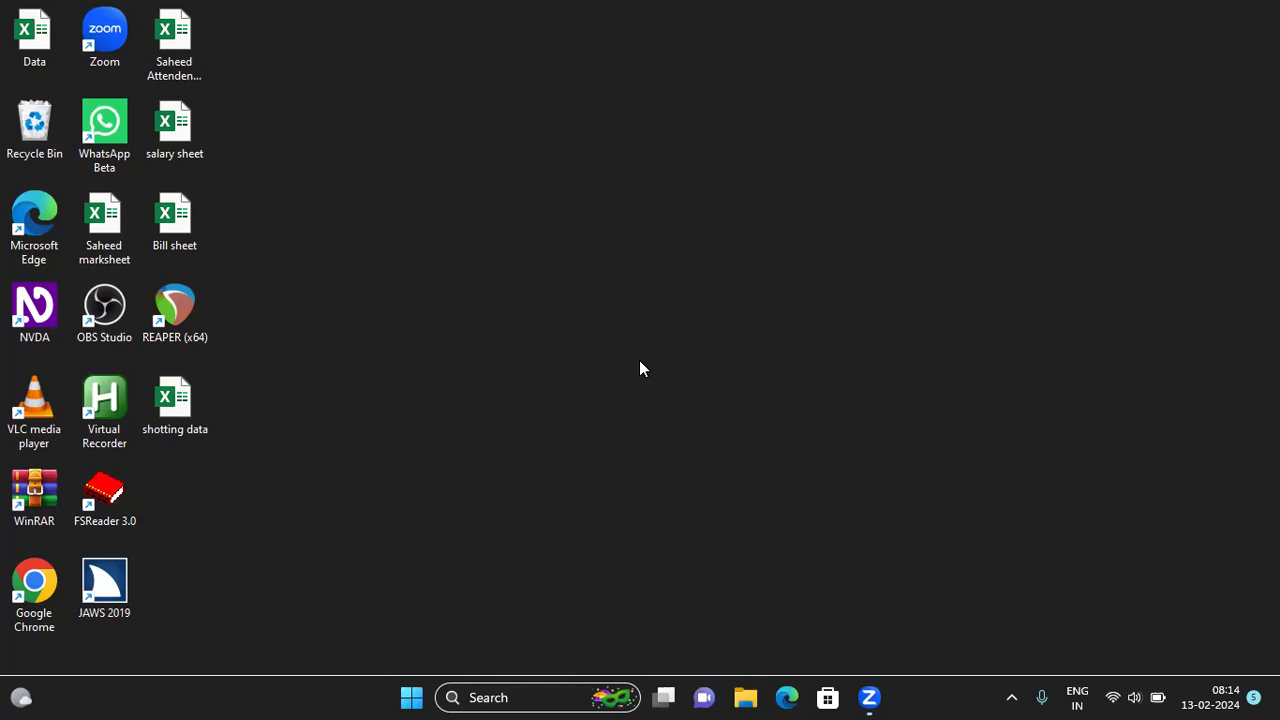
pyautogui.press('super')
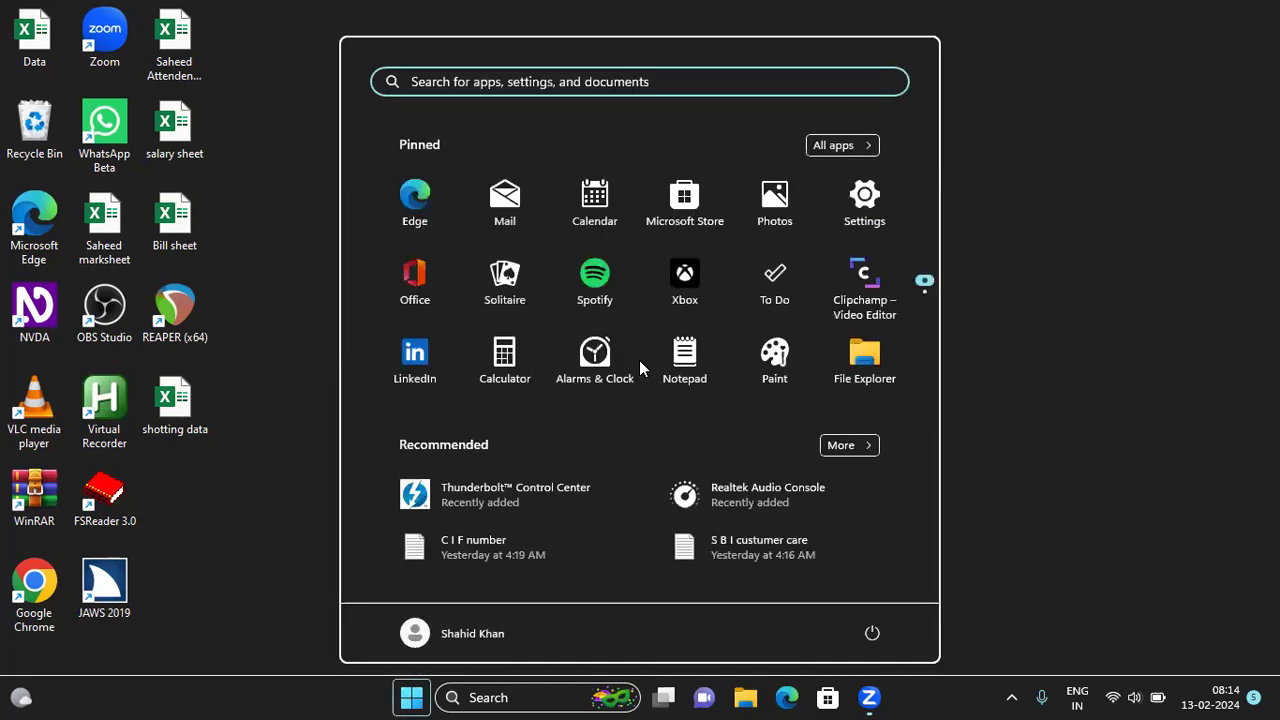
pyautogui.press('Escape')
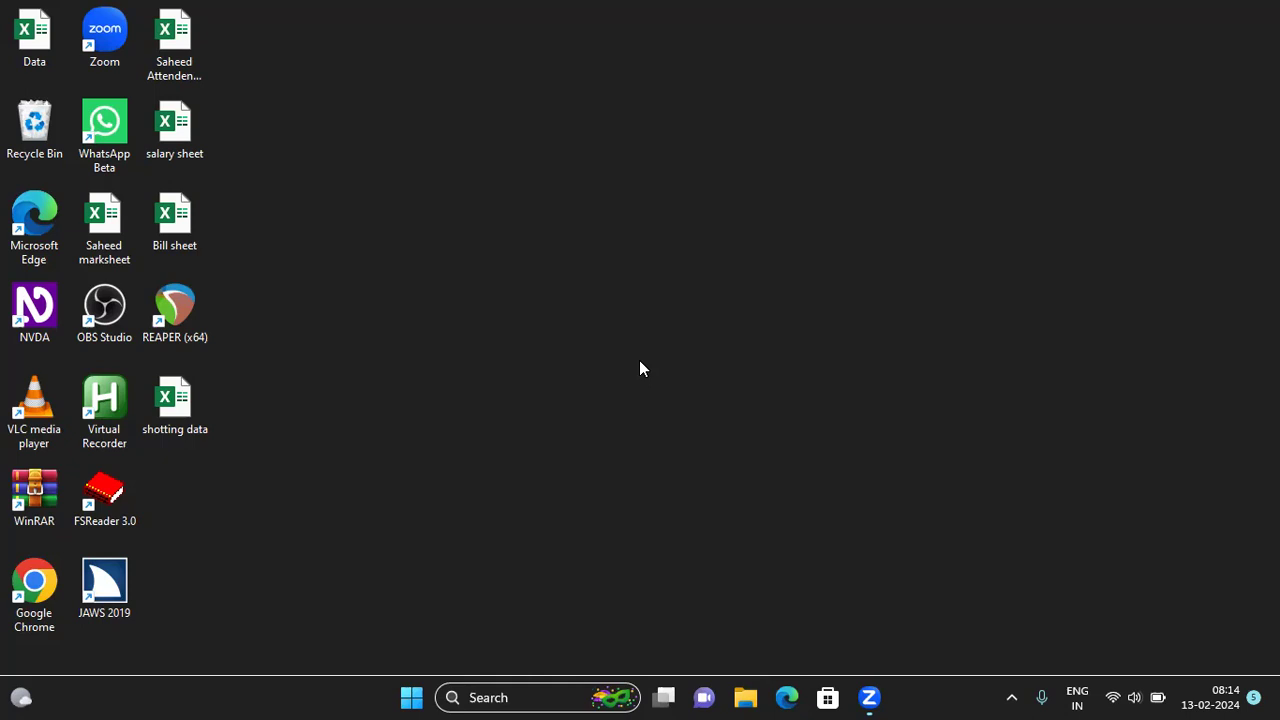
pyautogui.press('z')
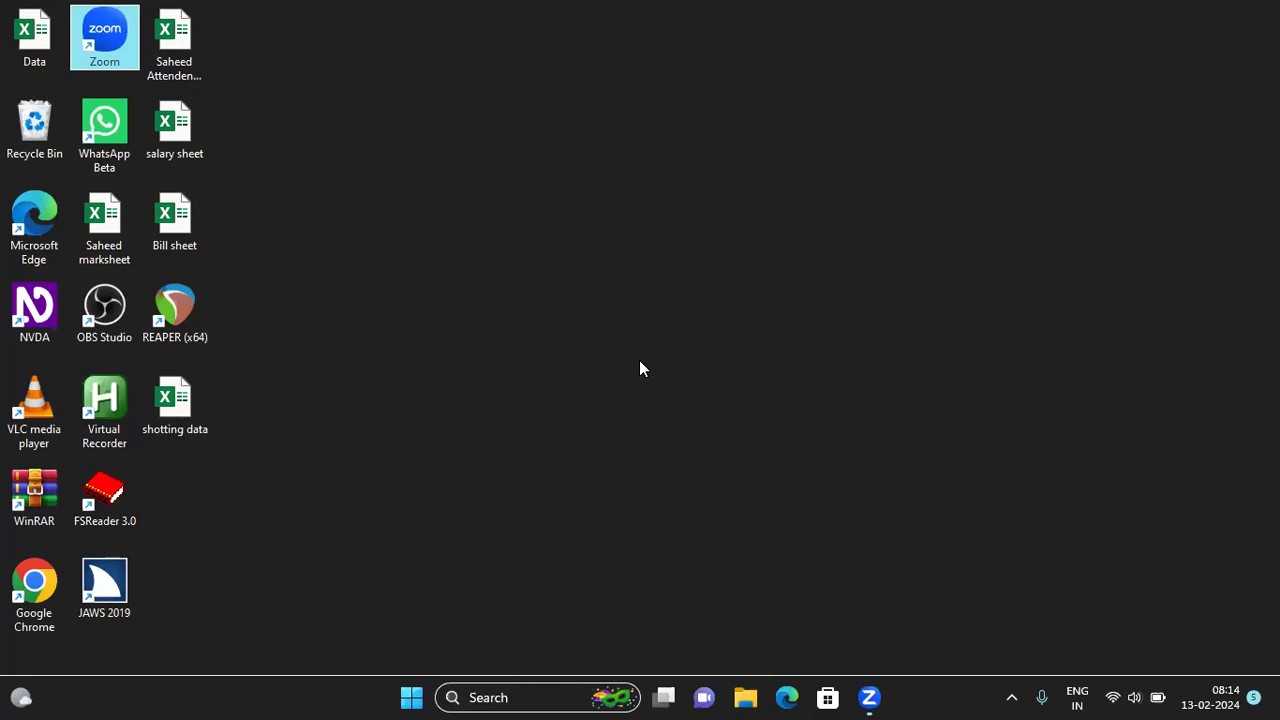
# Search the system for "con" and open the Control Panel app
pyautogui.press('super')
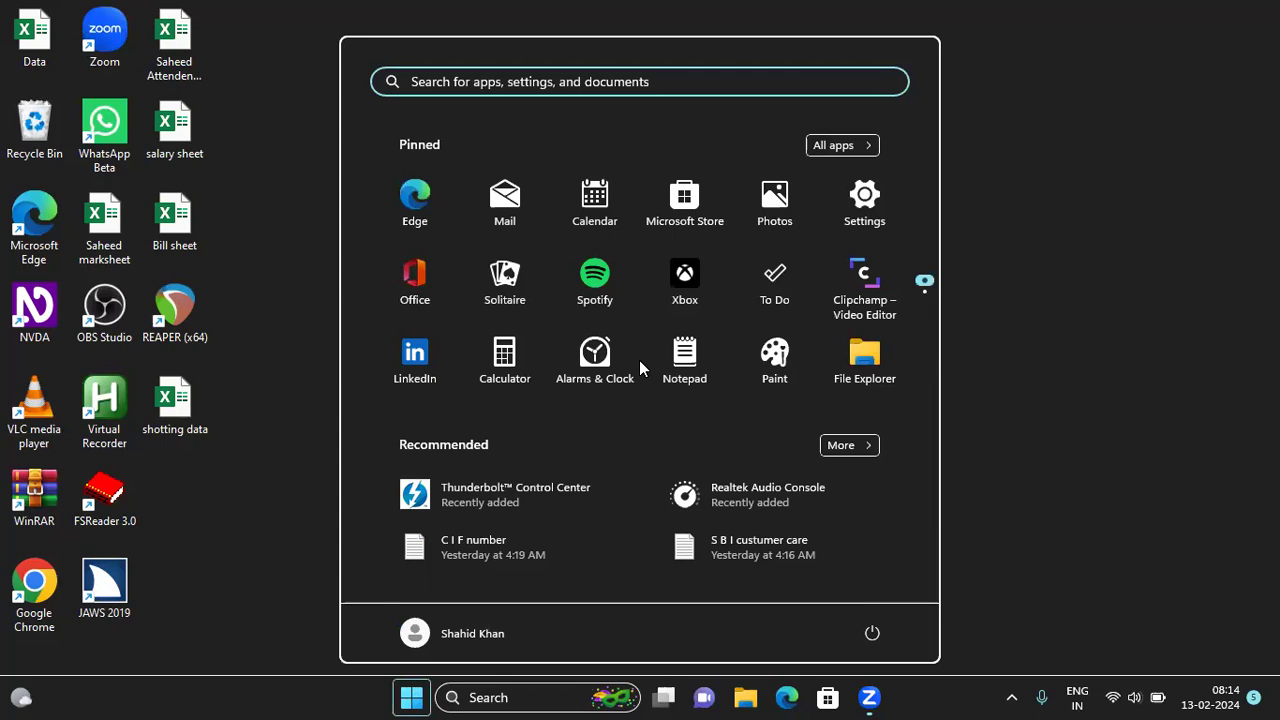
pyautogui.write('con')
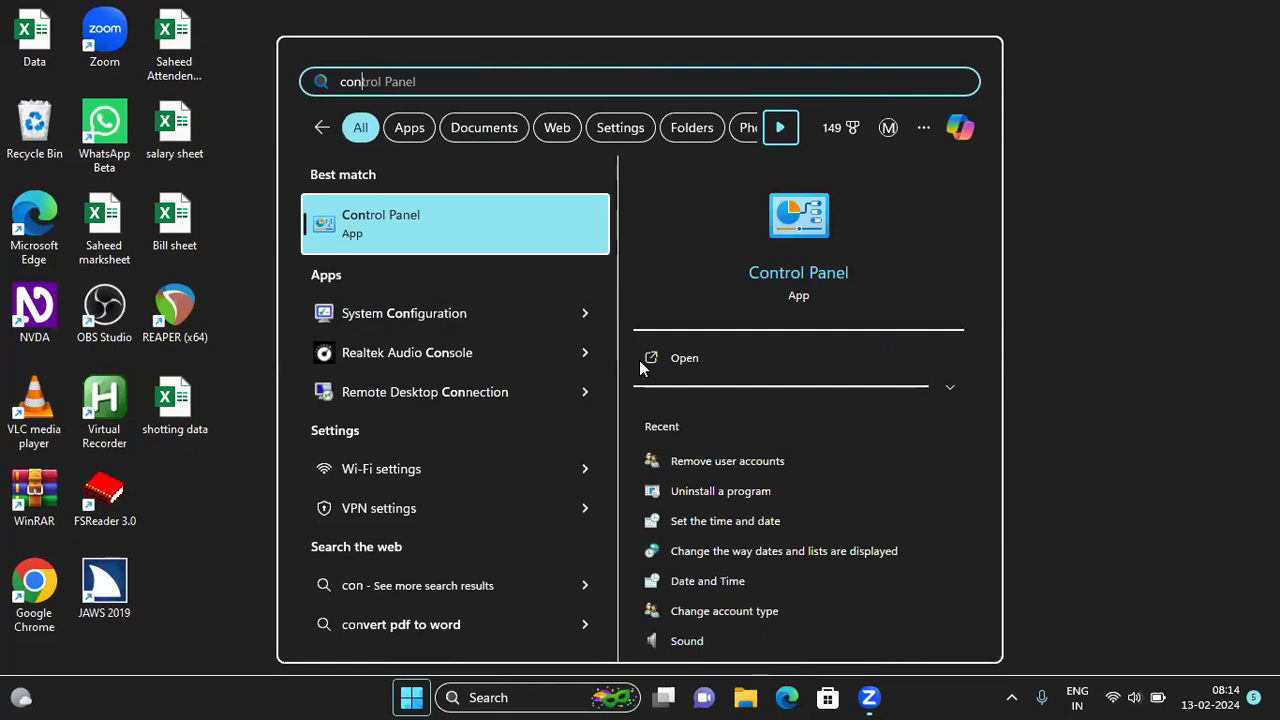
pyautogui.press('Return')
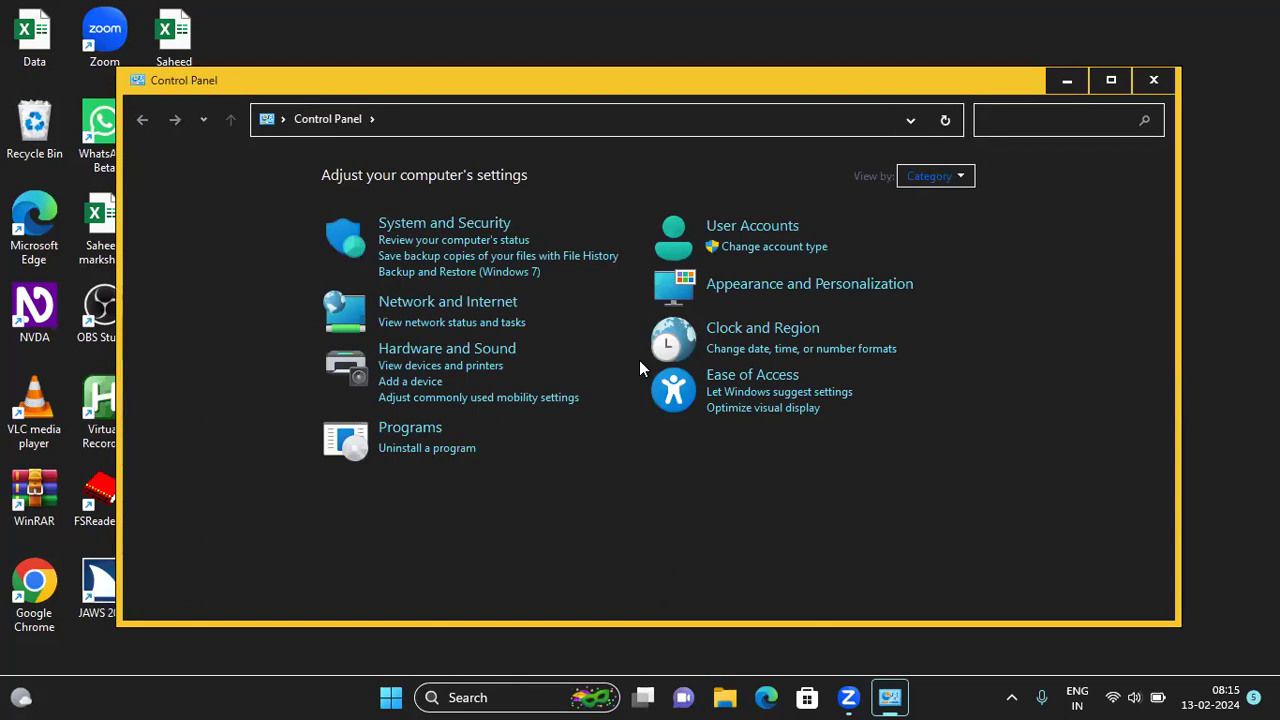
# Open the User Accounts category in Control Panel
pyautogui.press('Tab')
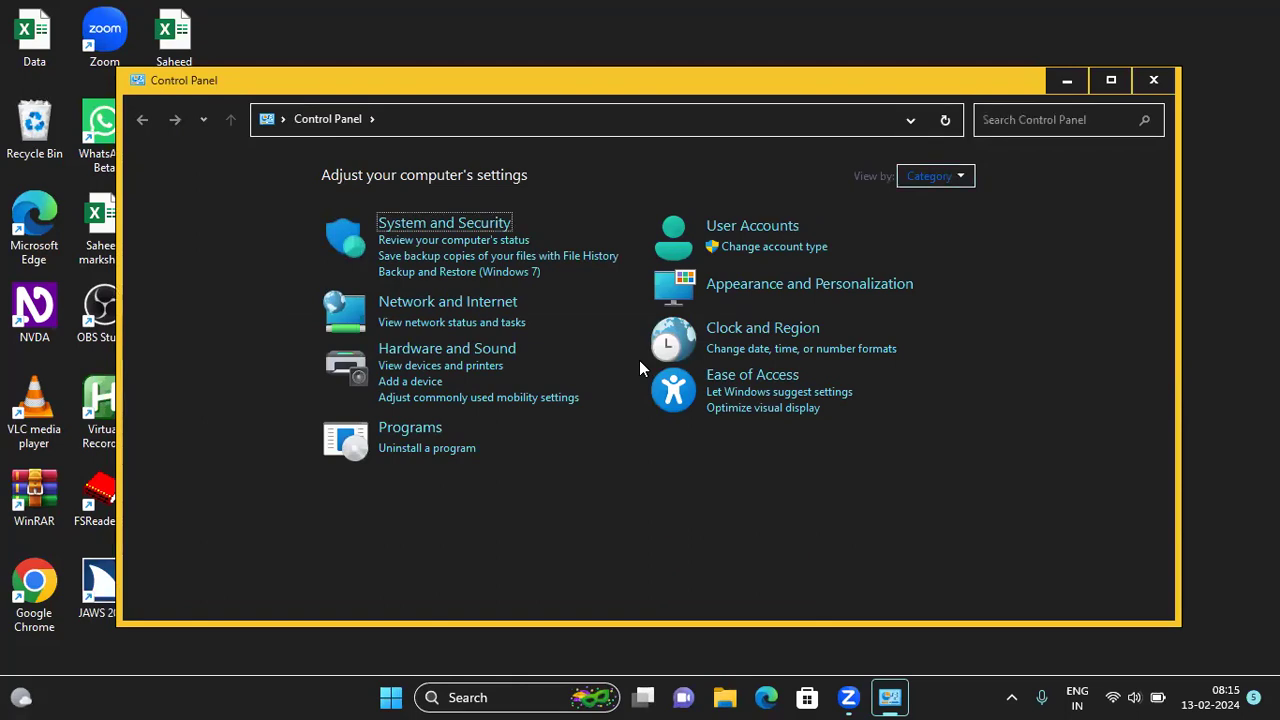
pyautogui.press('Tab')
pyautogui.press('Tab')
pyautogui.press('Tab')
pyautogui.press('Tab')
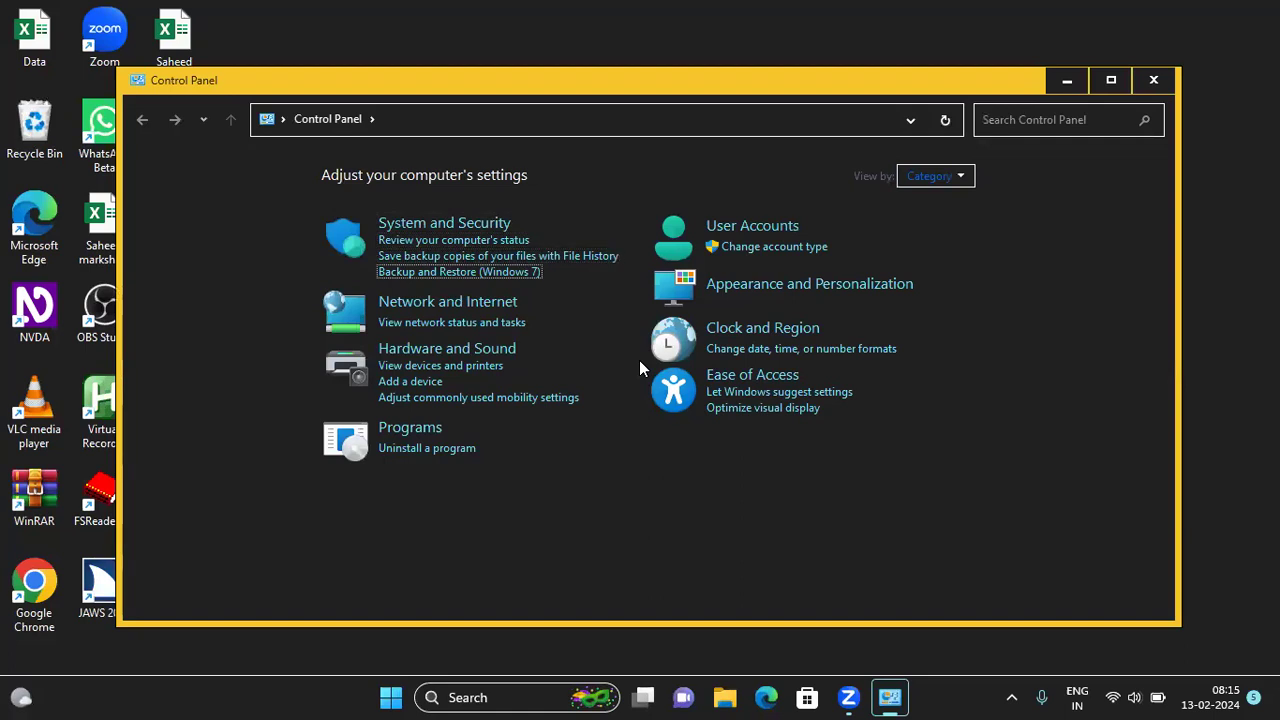
pyautogui.press('Tab')
pyautogui.press('Tab')
pyautogui.press('Tab')
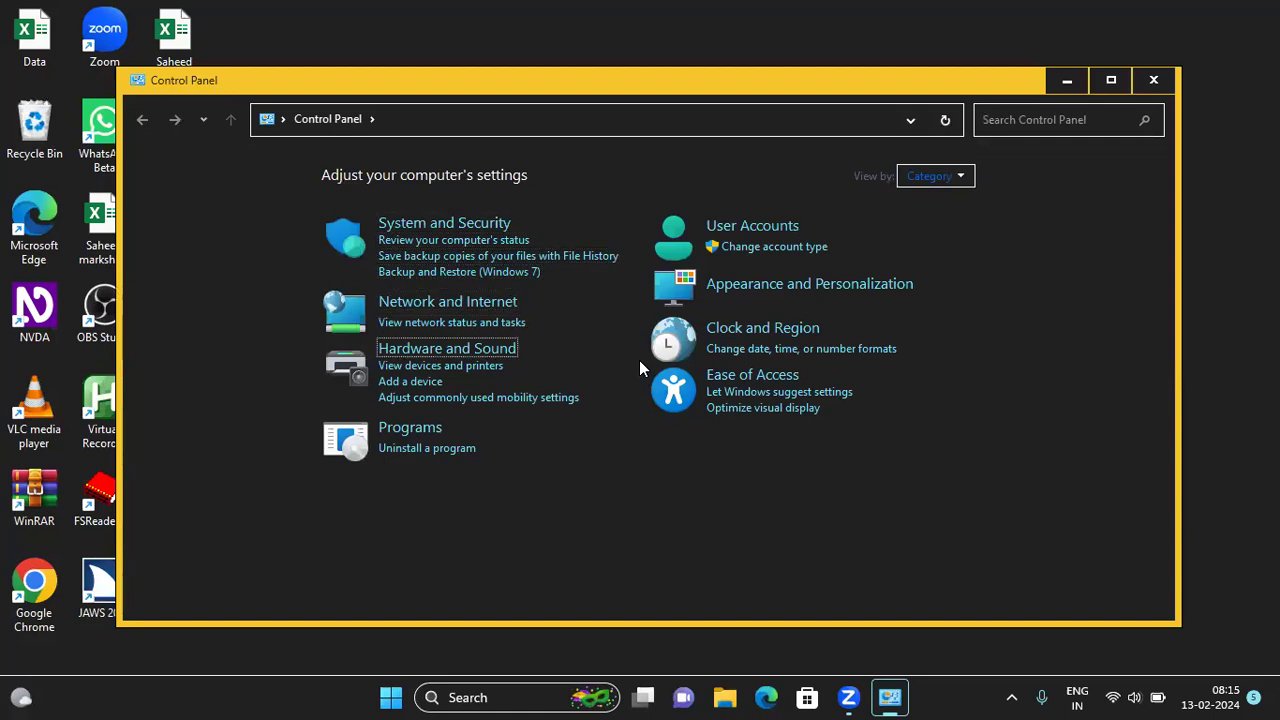
pyautogui.press('Tab')
pyautogui.press('Tab')
pyautogui.press('Tab')
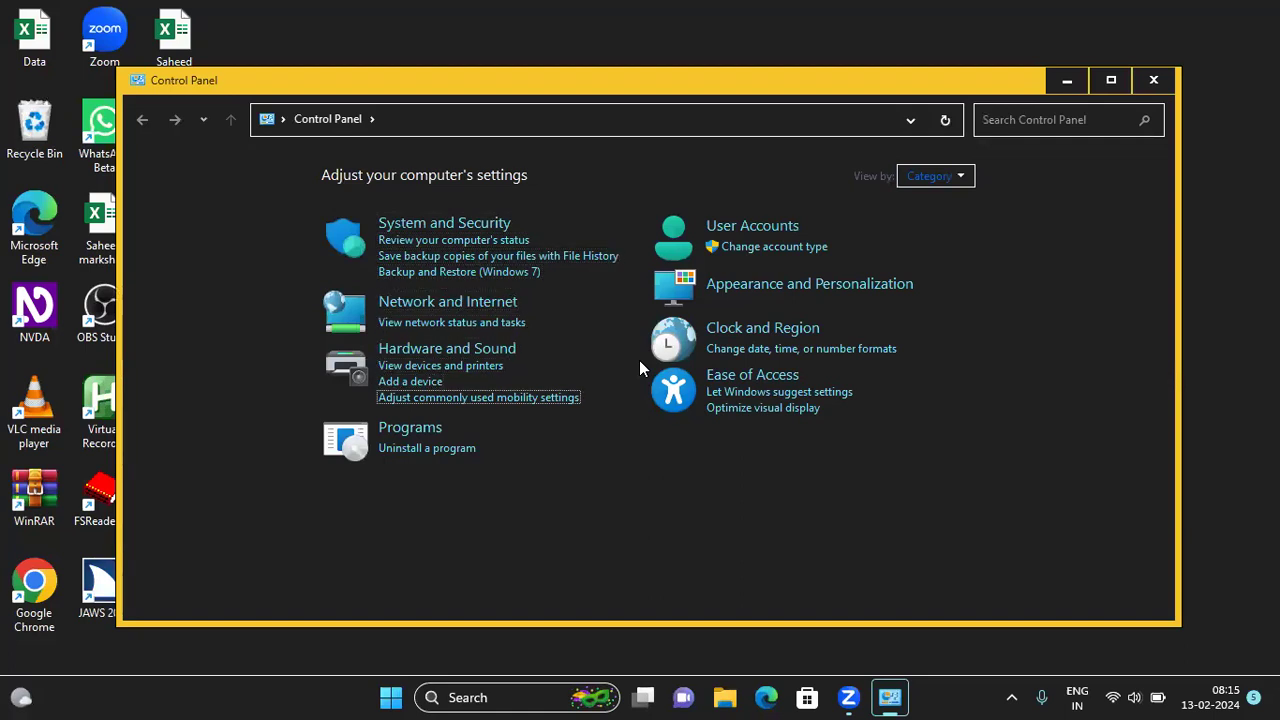
pyautogui.press('Tab')
pyautogui.press('Tab')
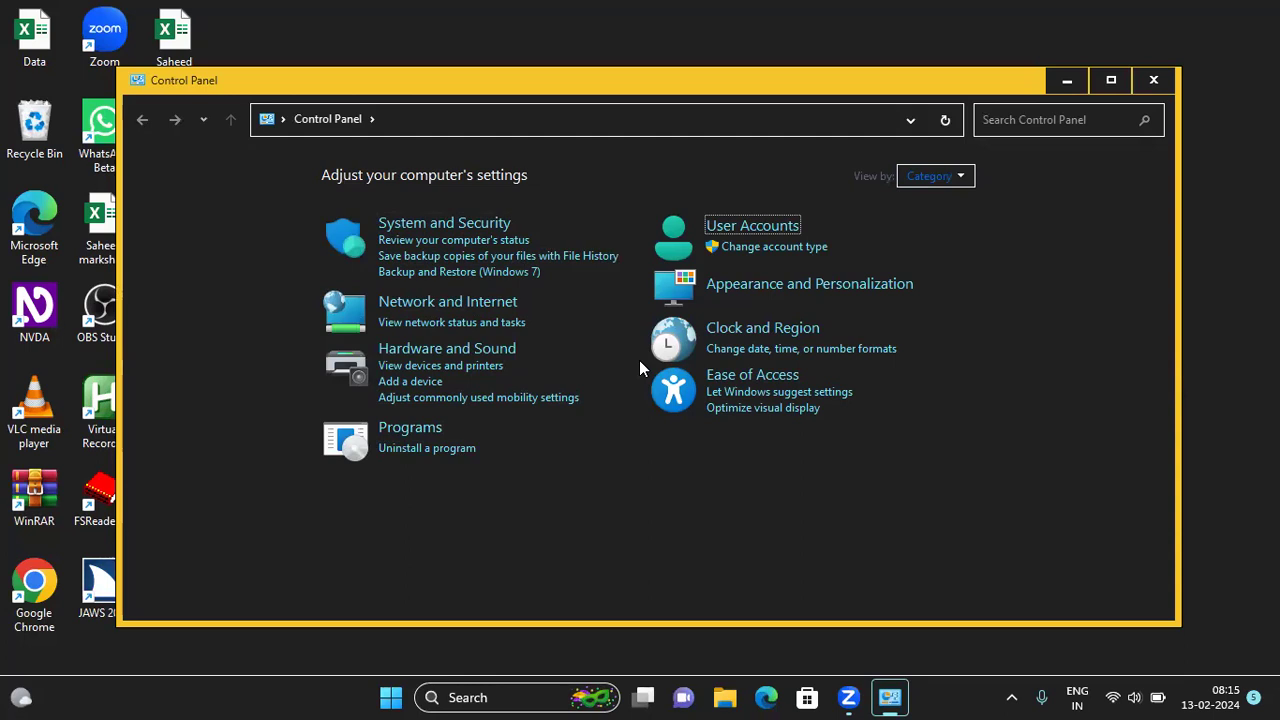
pyautogui.press('Return')
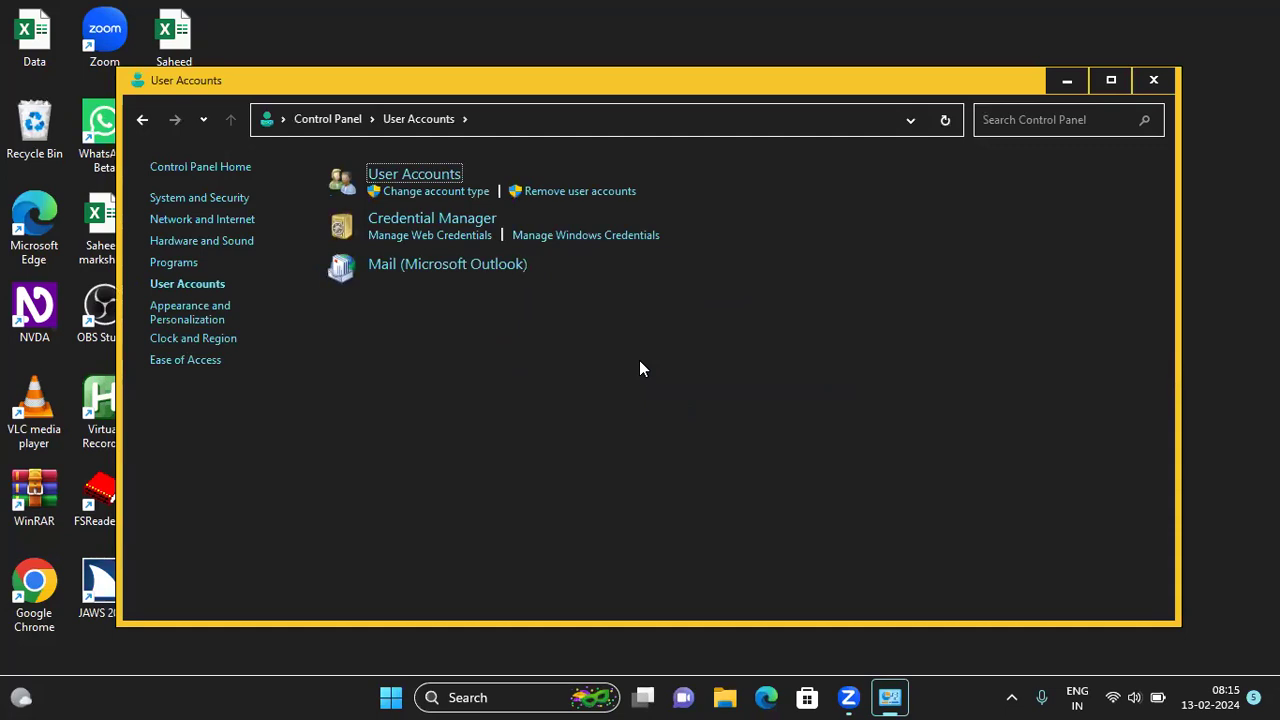
# Open the account management page through the Remove user accounts link
pyautogui.press('Tab')
pyautogui.press('Tab')
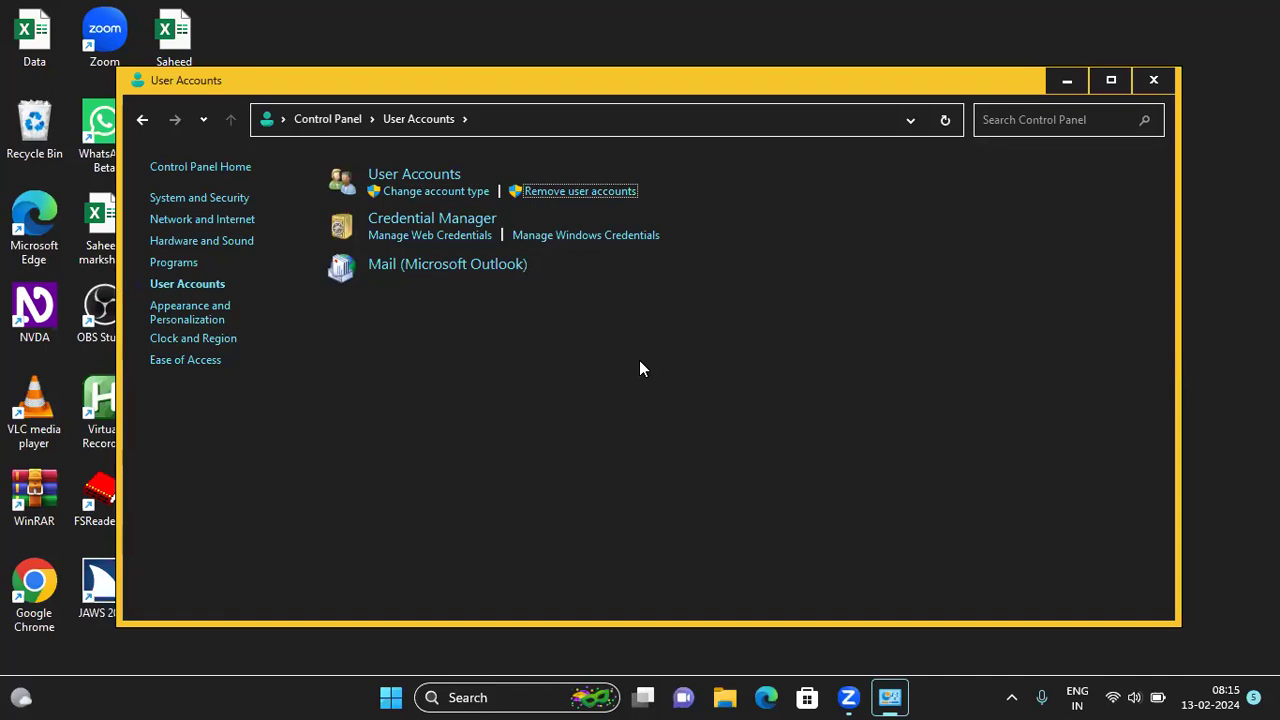
pyautogui.press('Return')
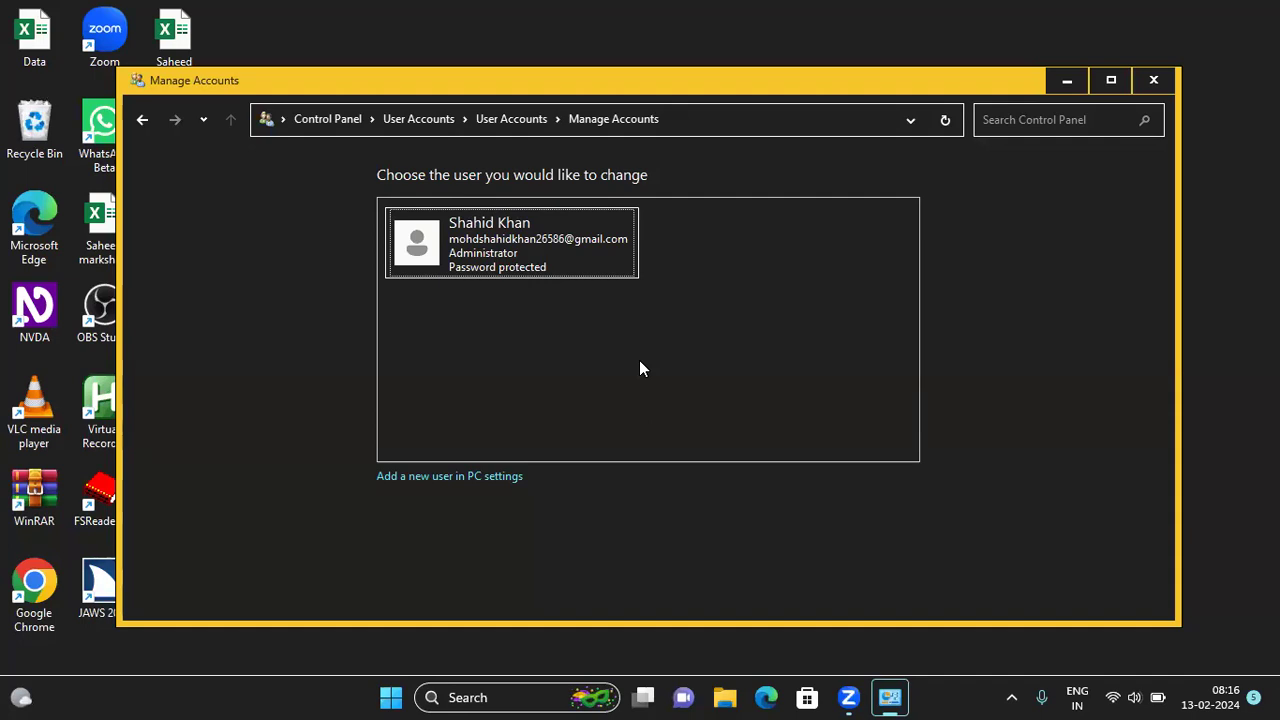
# From the Manage Accounts page, go to adding a new user in PC settings
pyautogui.press('Tab')
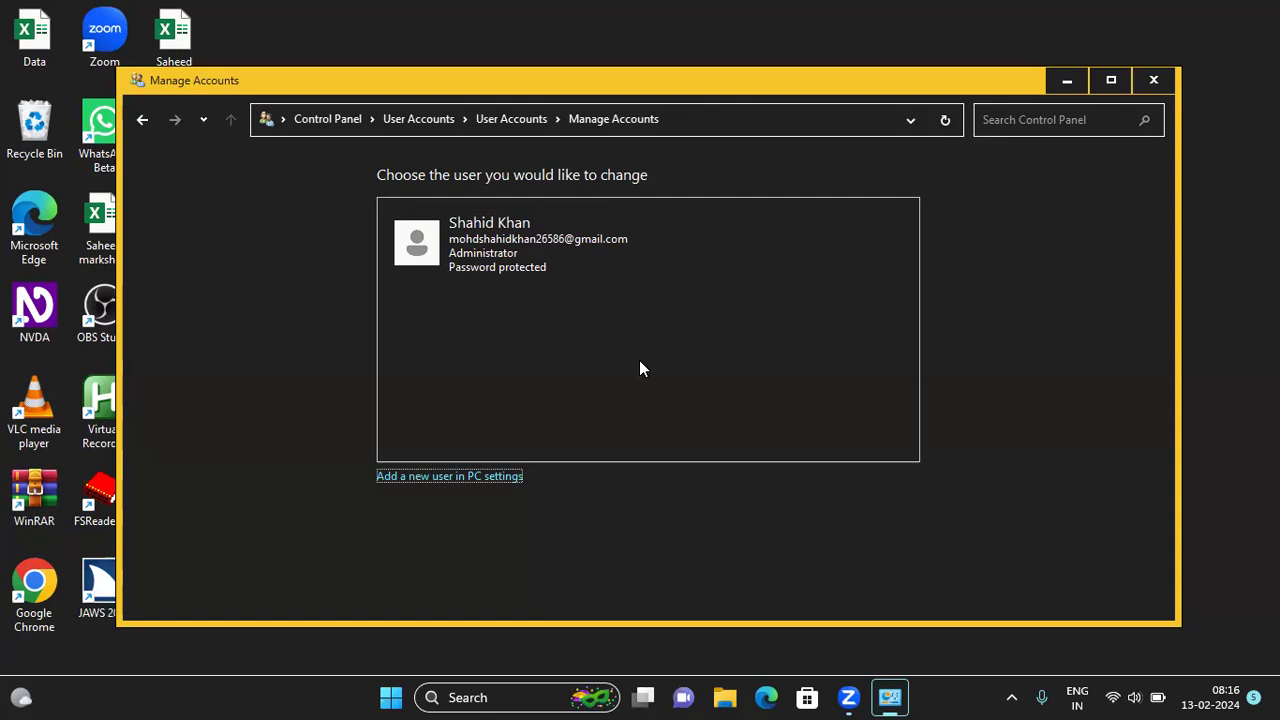
pyautogui.press('Tab')
pyautogui.press('Tab')
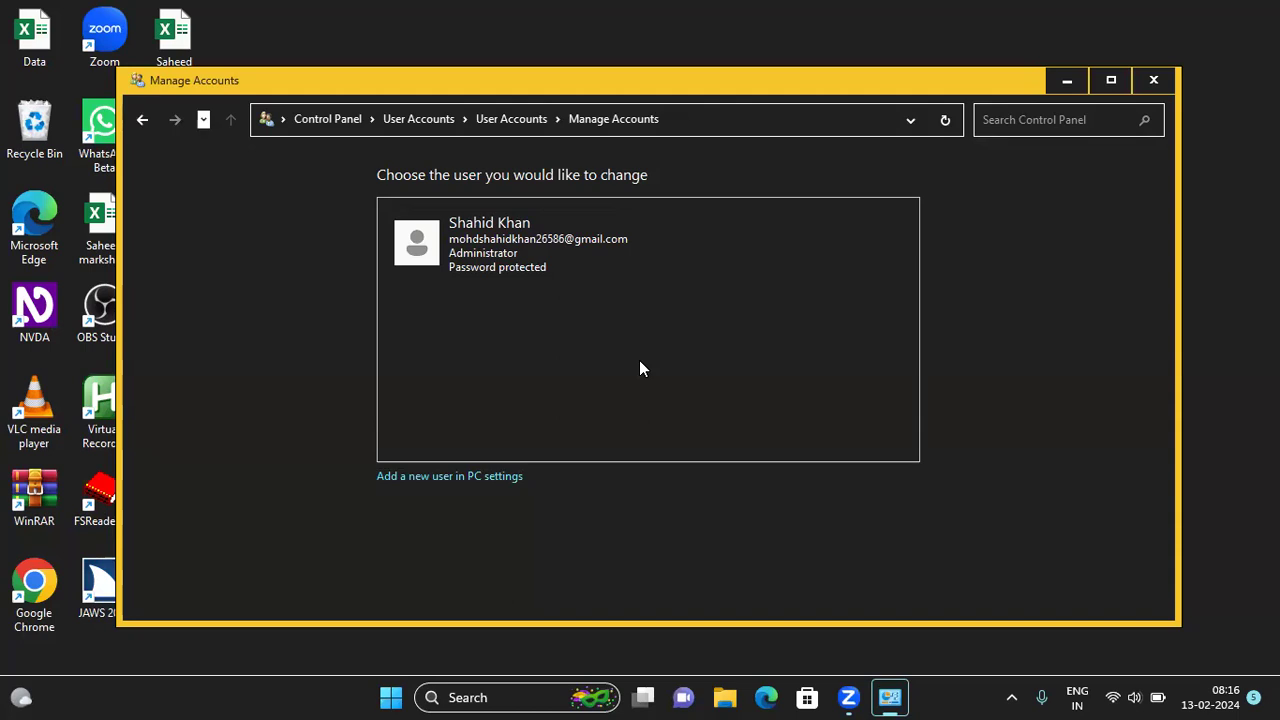
pyautogui.hotkey('shift', 'Tab')
pyautogui.hotkey('shift', 'Tab')
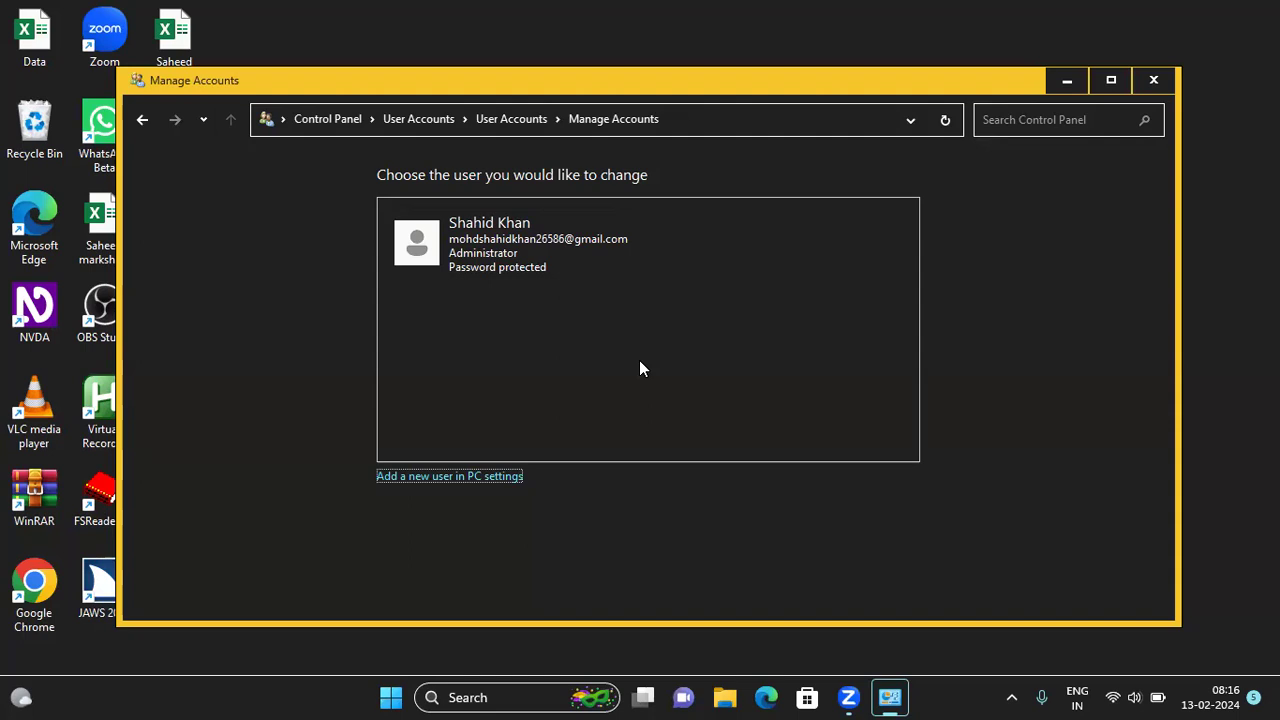
pyautogui.press('Return')
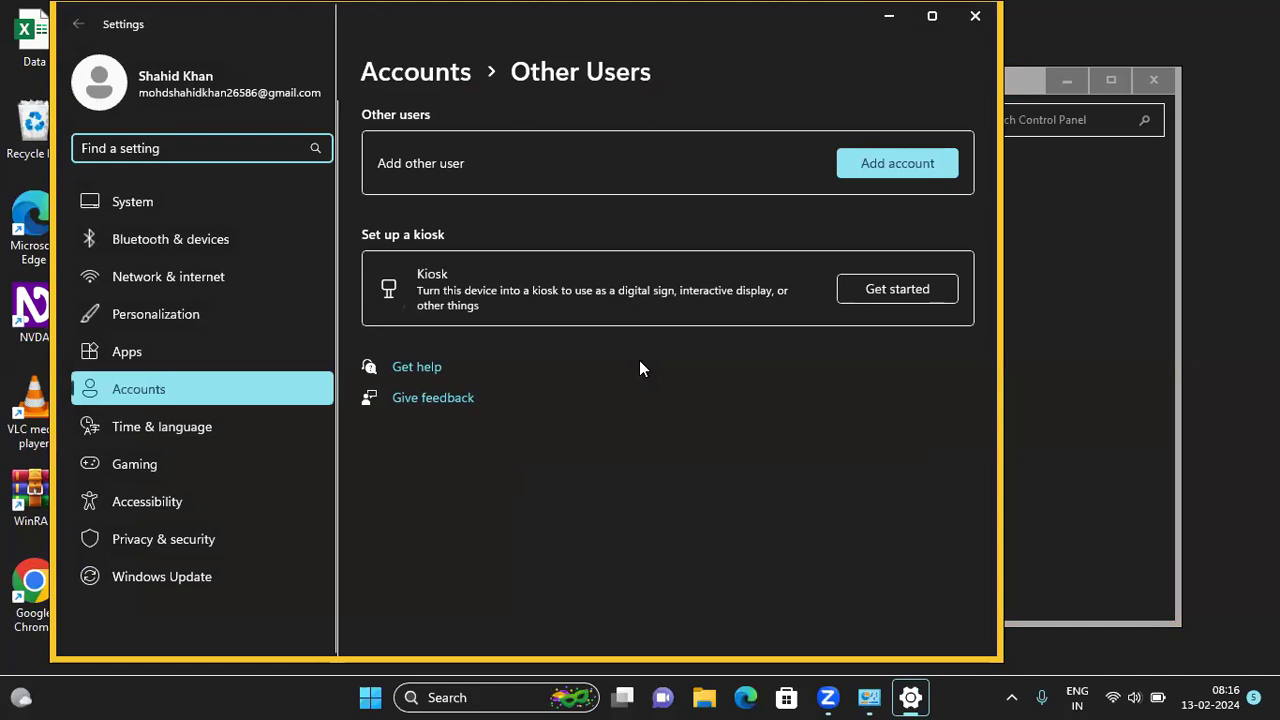
# Start adding an account for another user on the Other Users page
pyautogui.press('Tab')
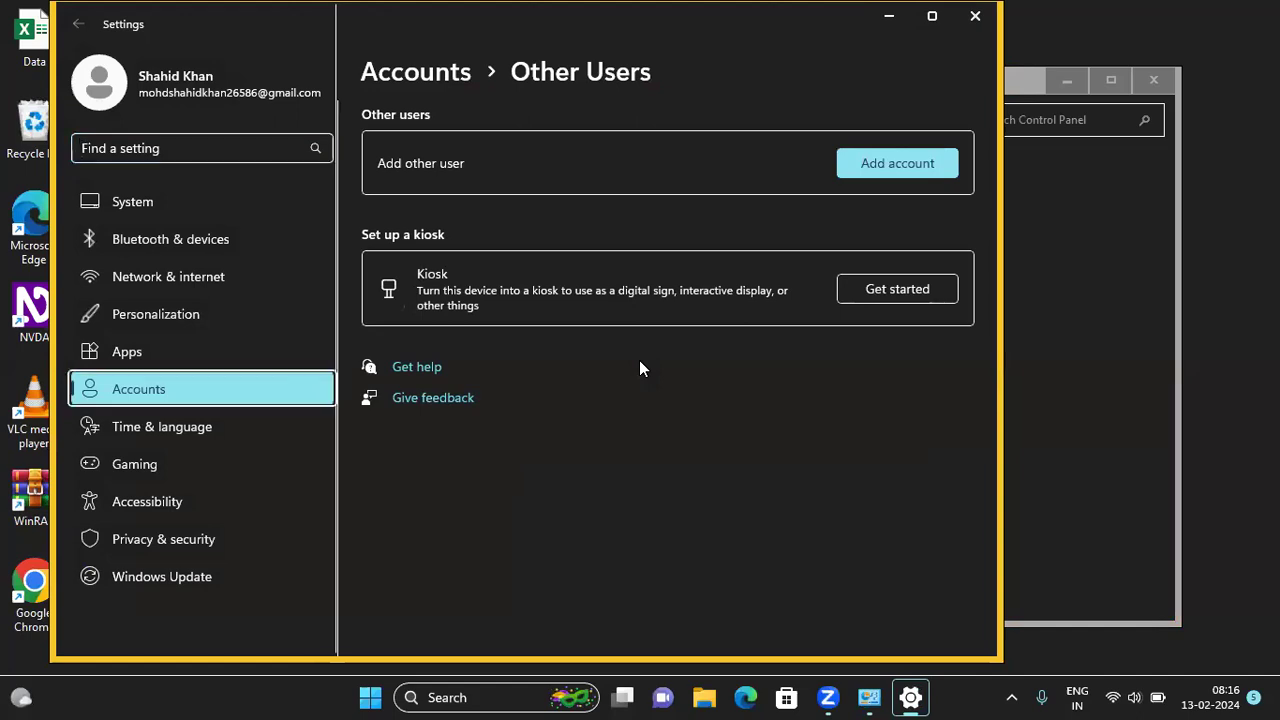
pyautogui.press('Tab')
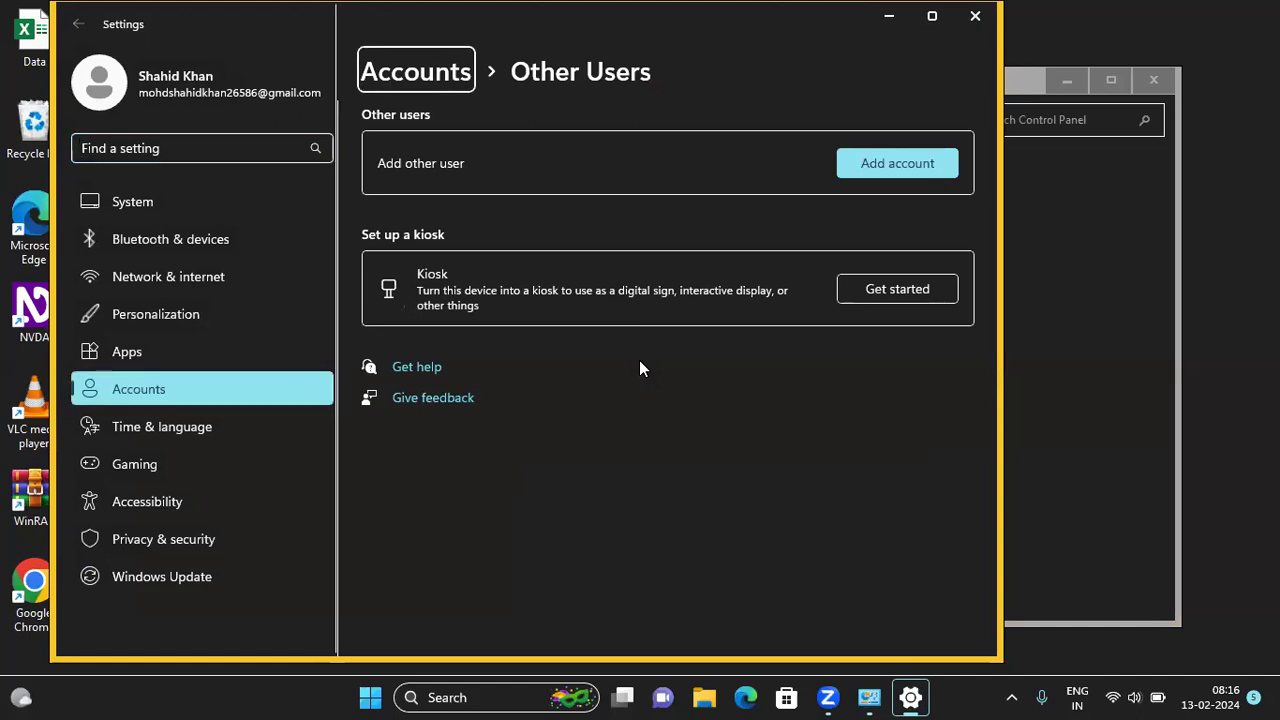
pyautogui.press('Tab')
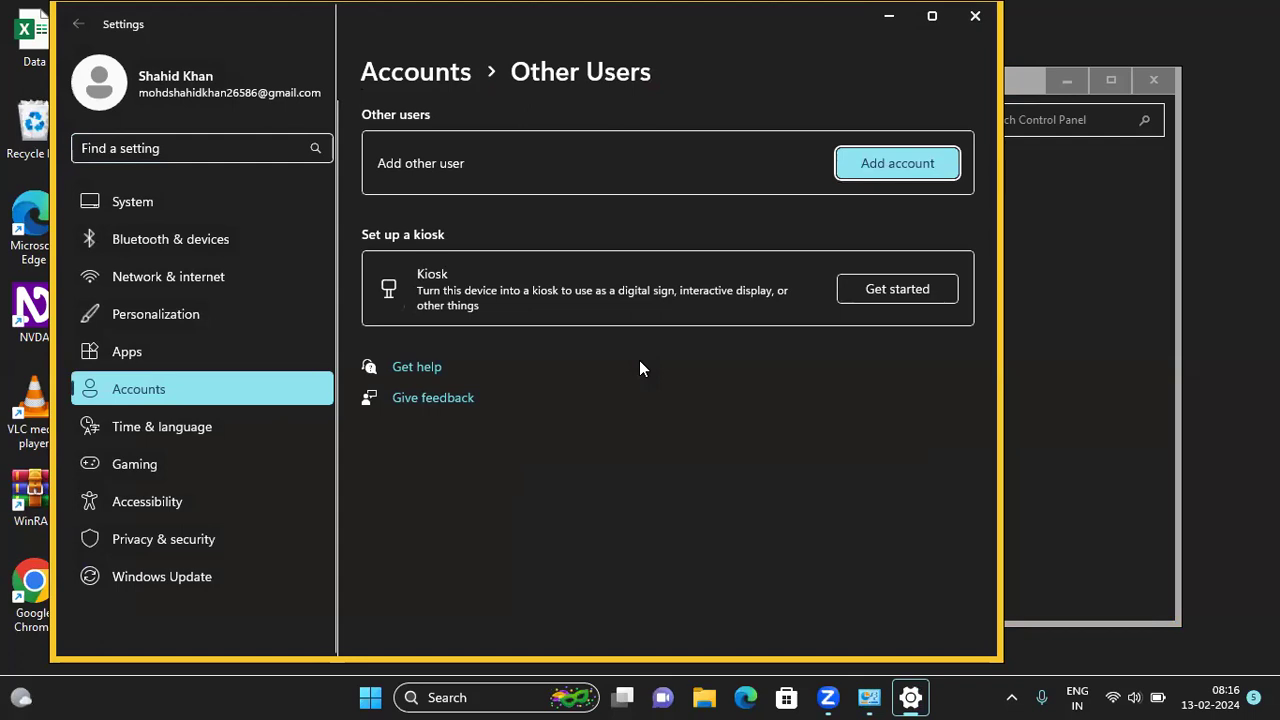
pyautogui.press('Return')
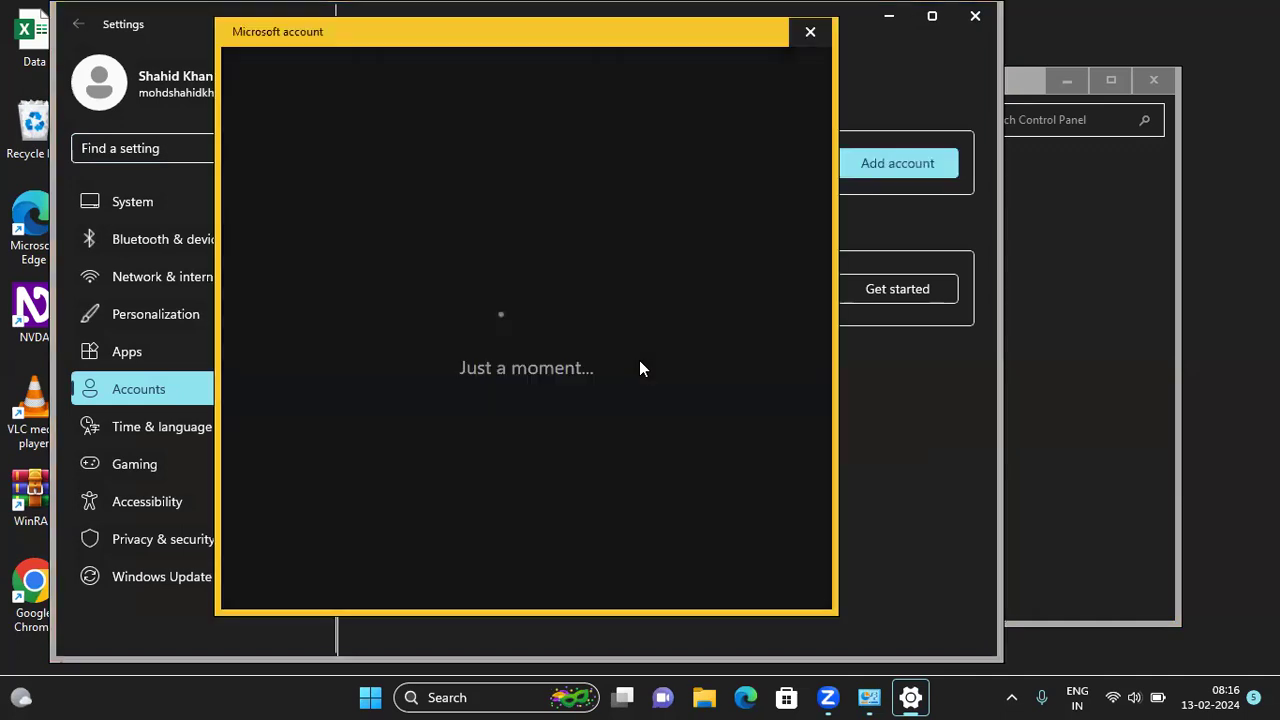